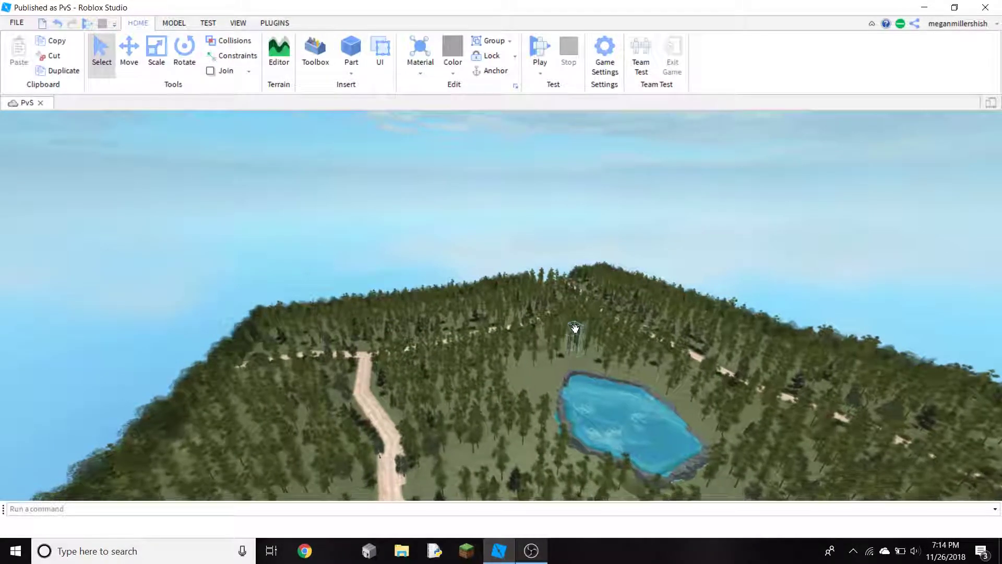
{"action": "scroll", "coordinate": [576, 329], "scroll_direction": "up", "scroll_amount": 3}
Orbit along the dirt trail, tilt up over the island, then look straight down on the junction.
{"action": "right_click_drag", "start_coordinate": [576, 333], "coordinate": [576, 329]}
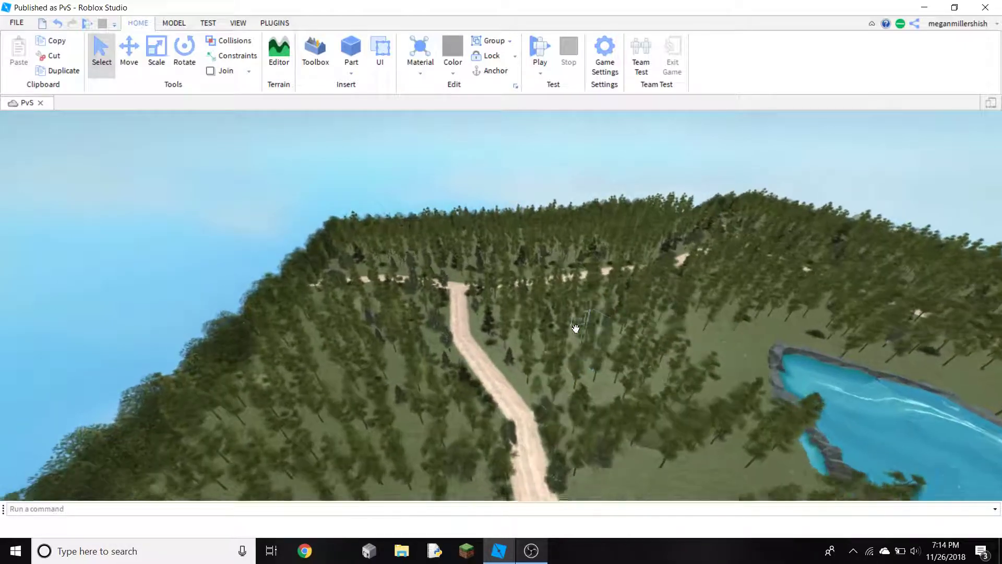
{"action": "right_click_drag", "start_coordinate": [576, 328], "coordinate": [576, 329]}
{"action": "scroll", "coordinate": [575, 329], "scroll_direction": "up", "scroll_amount": 3}
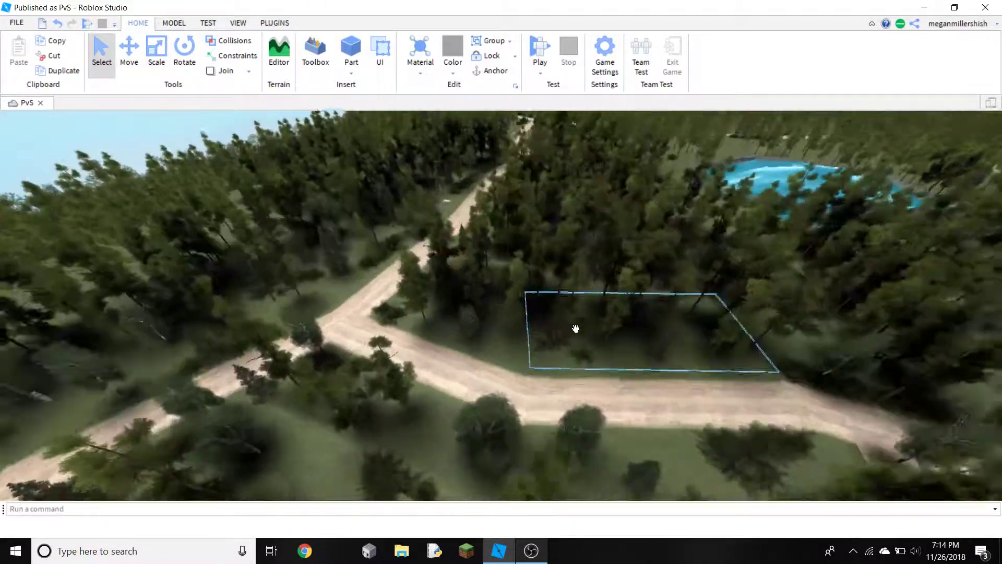
{"action": "scroll", "coordinate": [576, 329], "scroll_direction": "up", "scroll_amount": 3}
{"action": "scroll", "coordinate": [576, 330], "scroll_direction": "down", "scroll_amount": 3}
{"action": "scroll", "coordinate": [576, 329], "scroll_direction": "down", "scroll_amount": 5}
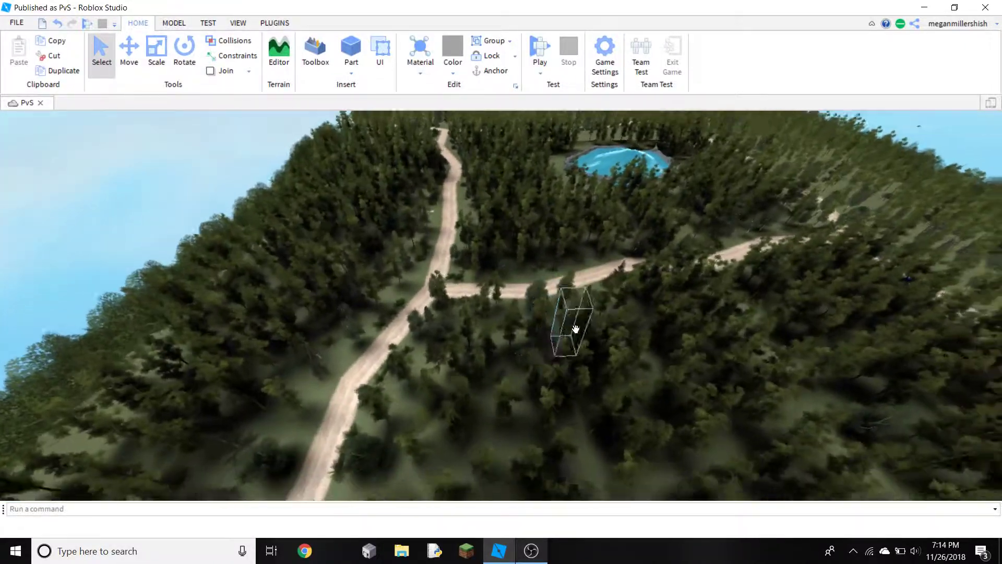
{"action": "scroll", "coordinate": [575, 329], "scroll_direction": "down", "scroll_amount": 3}
{"action": "scroll", "coordinate": [576, 329], "scroll_direction": "down", "scroll_amount": 3}
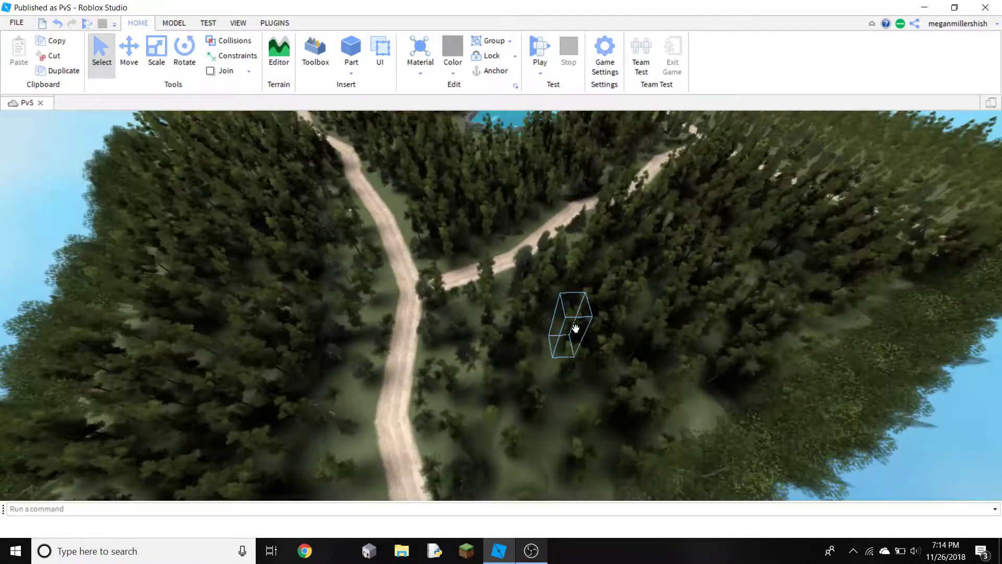
{"action": "right_click_drag", "start_coordinate": [576, 329], "coordinate": [576, 329]}
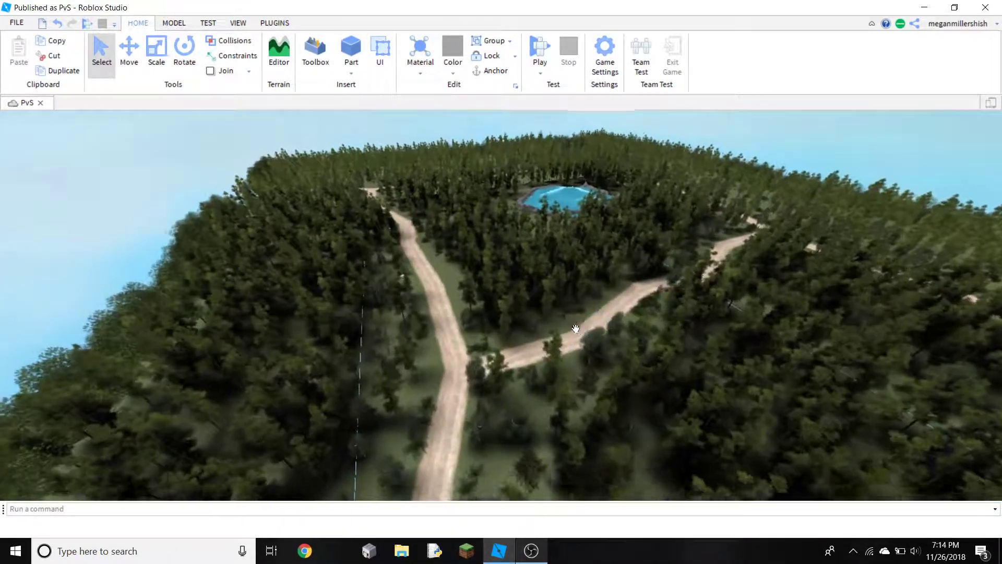
{"action": "scroll", "coordinate": [576, 329], "scroll_direction": "up", "scroll_amount": 2}
{"action": "scroll", "coordinate": [576, 329], "scroll_direction": "up", "scroll_amount": 3}
{"action": "scroll", "coordinate": [576, 329], "scroll_direction": "up", "scroll_amount": 2}
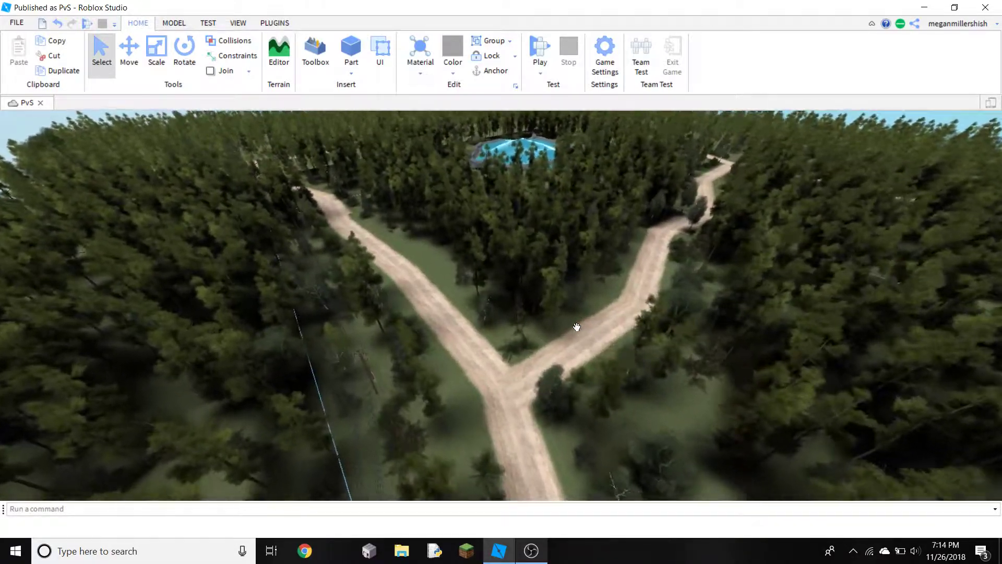
{"action": "scroll", "coordinate": [576, 329], "scroll_direction": "up", "scroll_amount": 3}
{"action": "right_click_drag", "start_coordinate": [575, 329], "coordinate": [576, 329]}
{"action": "scroll", "coordinate": [576, 329], "scroll_direction": "down", "scroll_amount": 3}
{"action": "scroll", "coordinate": [576, 330], "scroll_direction": "down", "scroll_amount": 2}
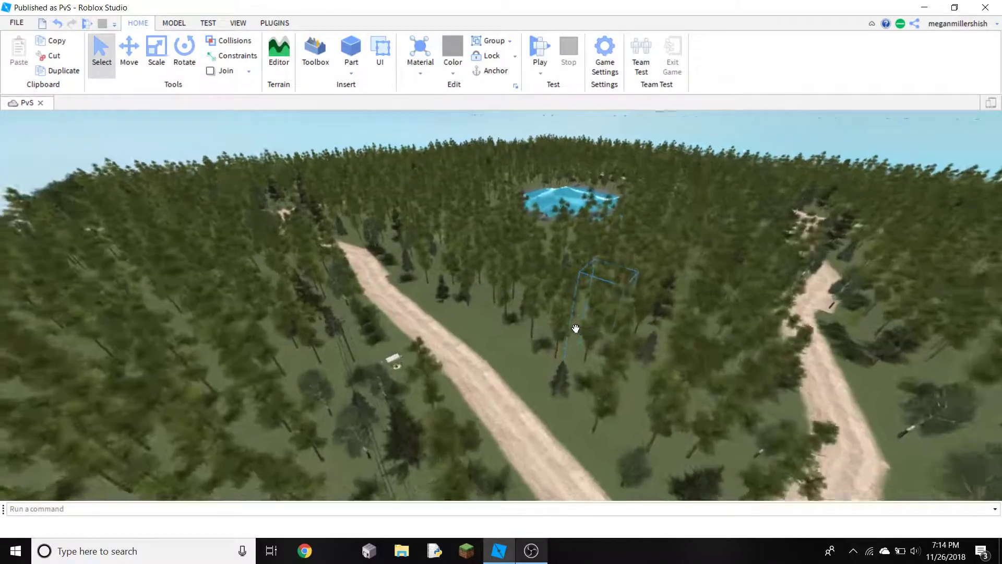
{"action": "scroll", "coordinate": [575, 329], "scroll_direction": "up", "scroll_amount": 3}
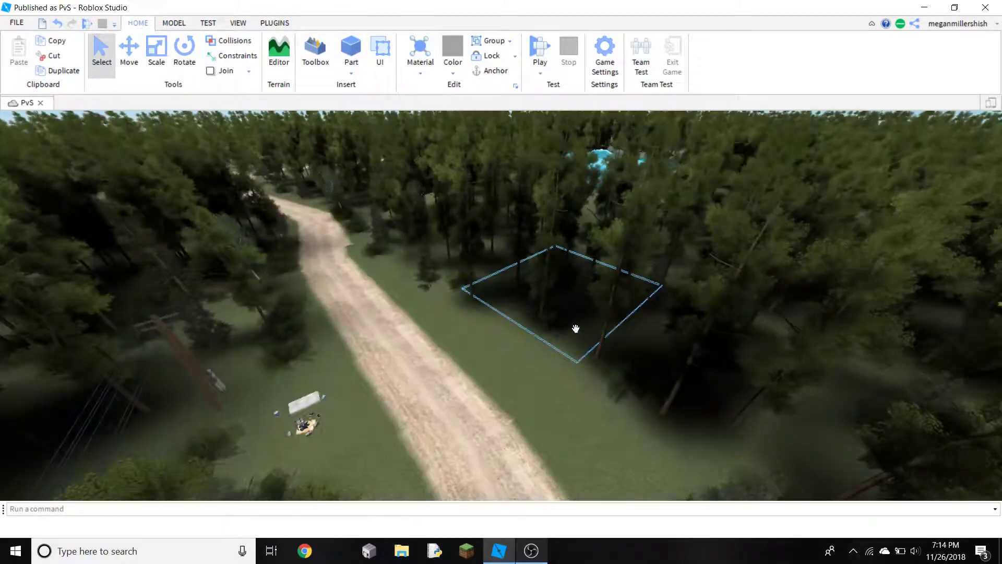
{"action": "scroll", "coordinate": [576, 329], "scroll_direction": "up", "scroll_amount": 2}
{"action": "scroll", "coordinate": [576, 330], "scroll_direction": "down", "scroll_amount": 3}
Orbit back over the dirt trail and swing across the pond toward the forest.
{"action": "right_click_drag", "start_coordinate": [576, 329], "coordinate": [576, 329]}
{"action": "scroll", "coordinate": [576, 329], "scroll_direction": "up", "scroll_amount": 3}
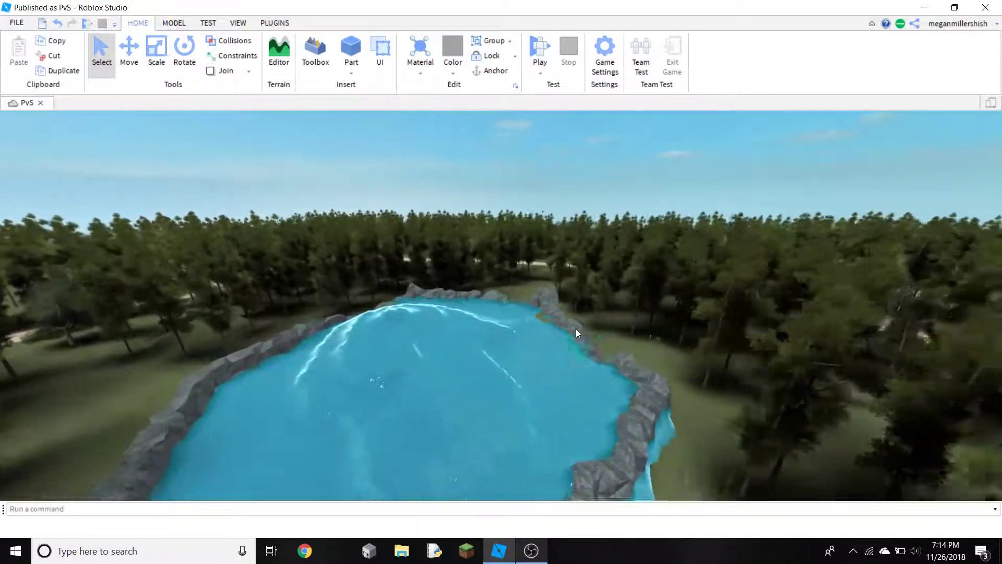
{"action": "scroll", "coordinate": [575, 329], "scroll_direction": "up", "scroll_amount": 3}
{"action": "scroll", "coordinate": [576, 332], "scroll_direction": "down", "scroll_amount": 3}
{"action": "scroll", "coordinate": [576, 333], "scroll_direction": "down", "scroll_amount": 3}
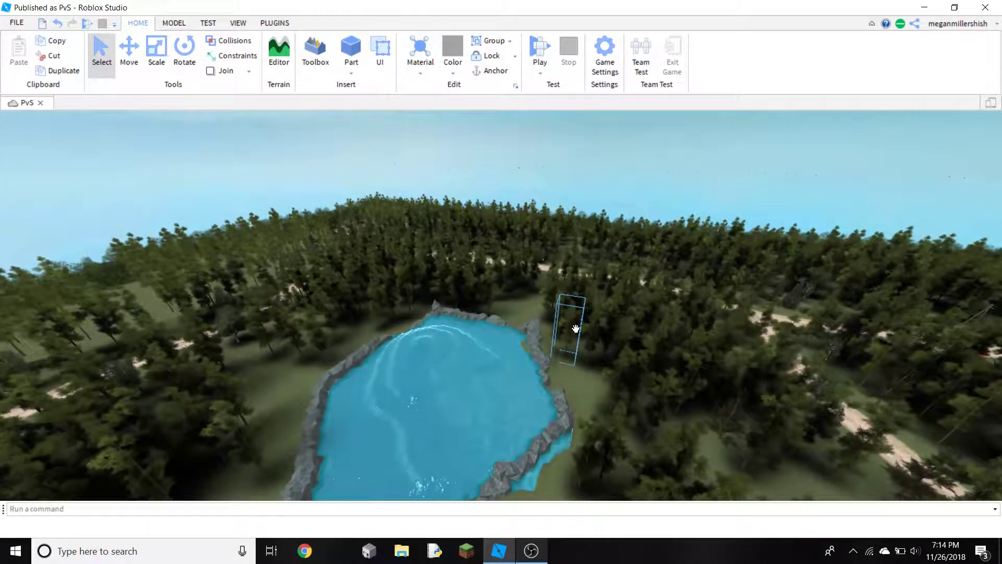
{"action": "scroll", "coordinate": [575, 329], "scroll_direction": "up", "scroll_amount": 2}
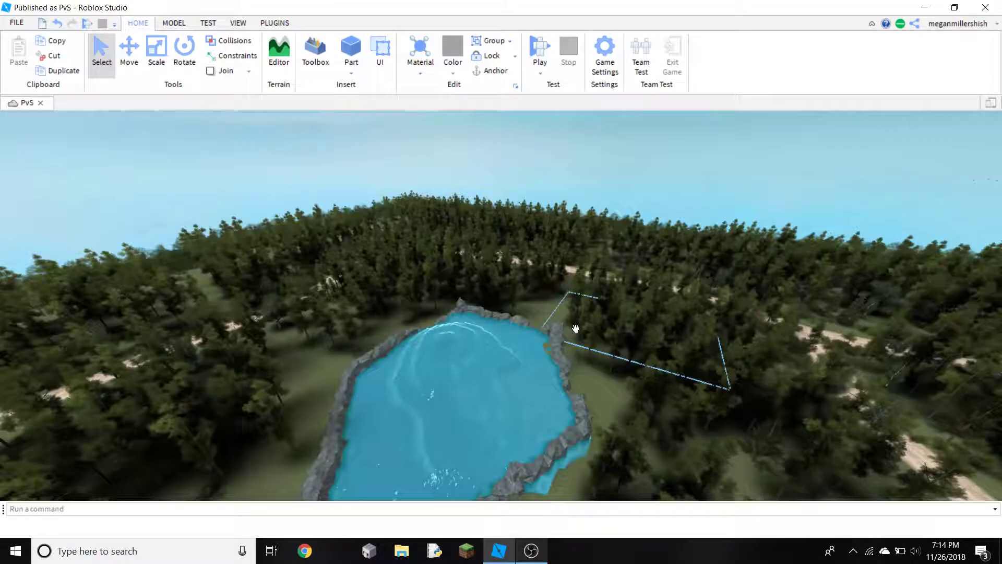
{"action": "scroll", "coordinate": [576, 330], "scroll_direction": "up", "scroll_amount": 2}
{"action": "right_click_drag", "start_coordinate": [576, 329], "coordinate": [575, 329]}
{"action": "scroll", "coordinate": [575, 330], "scroll_direction": "up", "scroll_amount": 3}
{"action": "scroll", "coordinate": [574, 328], "scroll_direction": "down", "scroll_amount": 3}
{"action": "scroll", "coordinate": [575, 330], "scroll_direction": "down", "scroll_amount": 3}
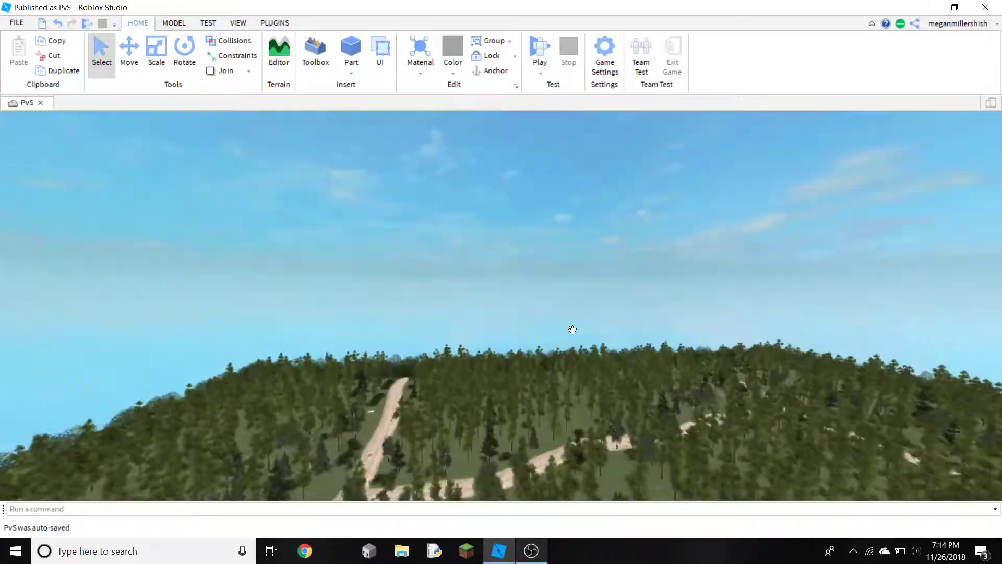
{"action": "scroll", "coordinate": [576, 330], "scroll_direction": "up", "scroll_amount": 3}
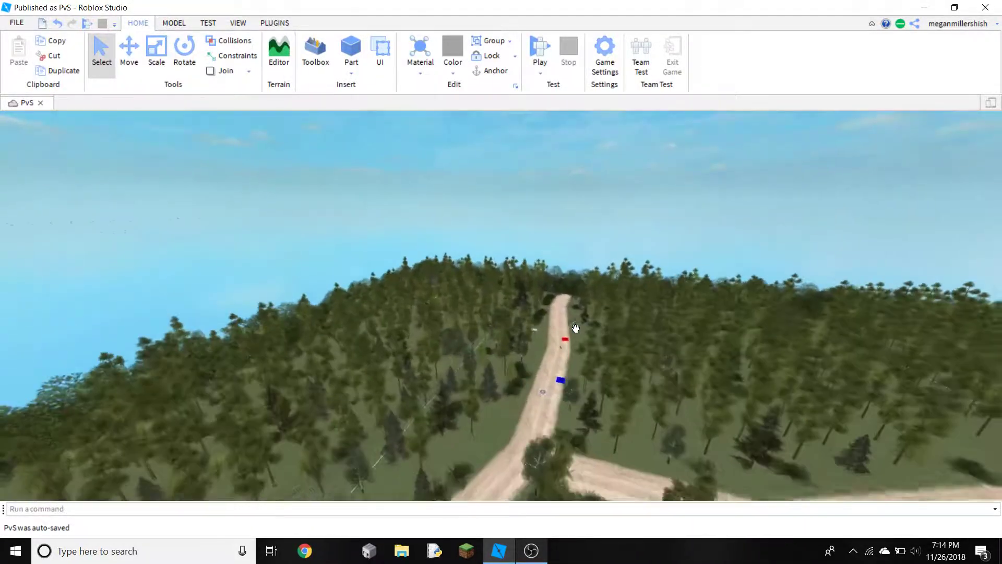
{"action": "scroll", "coordinate": [575, 329], "scroll_direction": "up", "scroll_amount": 3}
{"action": "scroll", "coordinate": [576, 329], "scroll_direction": "up", "scroll_amount": 3}
{"action": "scroll", "coordinate": [575, 329], "scroll_direction": "up", "scroll_amount": 3}
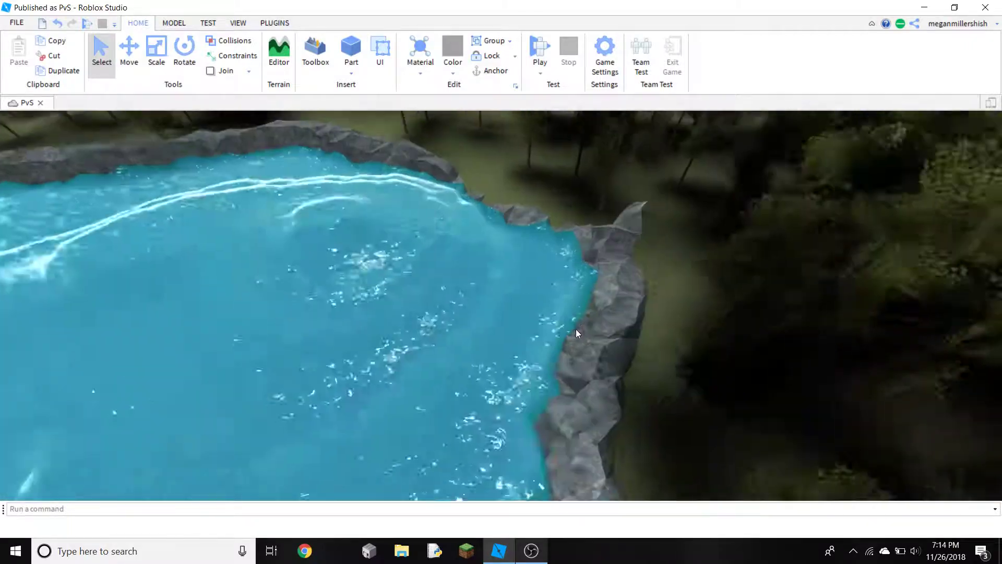
{"action": "scroll", "coordinate": [576, 329], "scroll_direction": "down", "scroll_amount": 3}
{"action": "scroll", "coordinate": [575, 329], "scroll_direction": "down", "scroll_amount": 3}
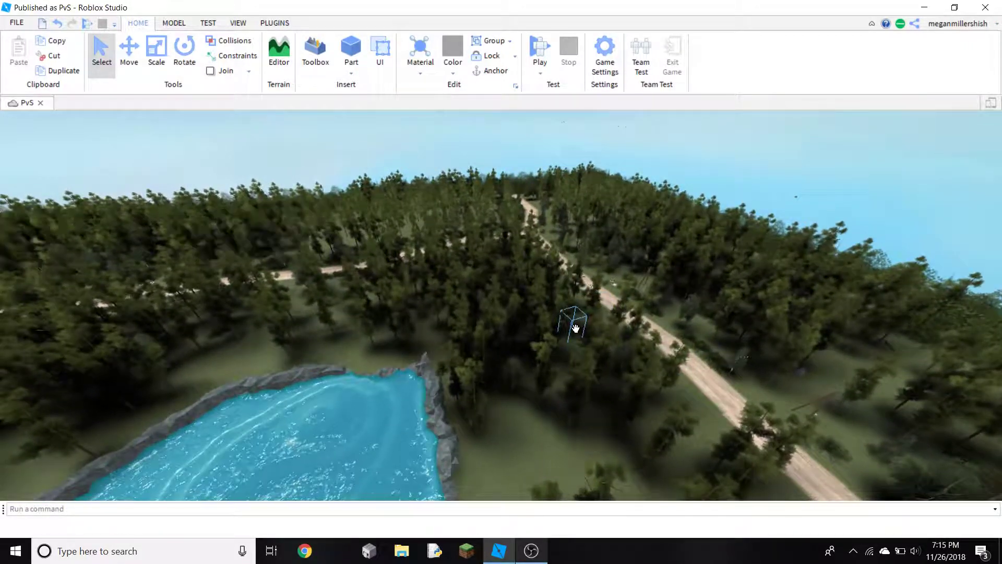
{"action": "scroll", "coordinate": [576, 329], "scroll_direction": "up", "scroll_amount": 2}
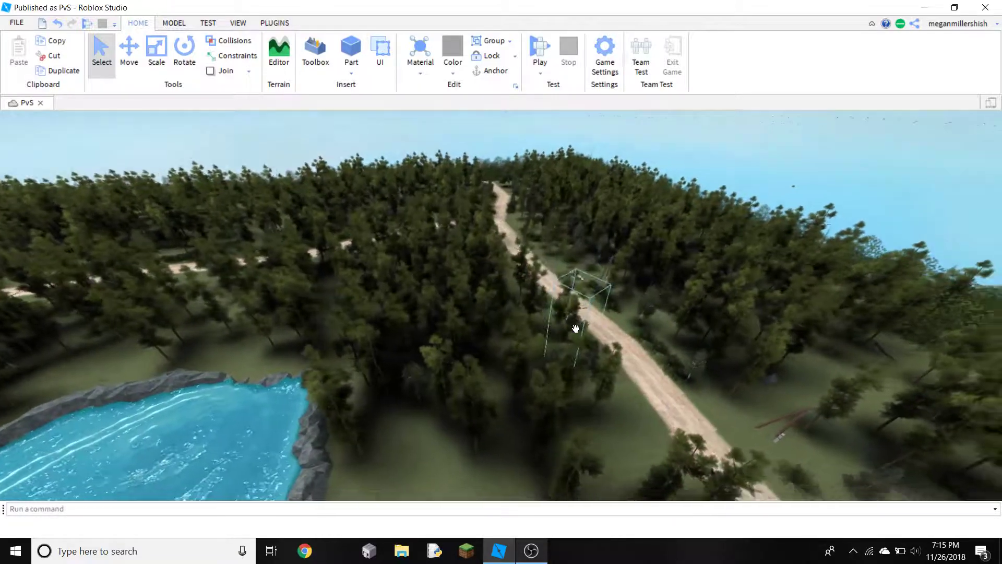
{"action": "scroll", "coordinate": [576, 329], "scroll_direction": "up", "scroll_amount": 2}
{"action": "scroll", "coordinate": [575, 329], "scroll_direction": "up", "scroll_amount": 3}
Orbit past the treeline and wooded hill toward the horizon, then bring OBS Studio forward.
{"action": "right_click_drag", "start_coordinate": [576, 329], "coordinate": [576, 330]}
{"action": "scroll", "coordinate": [576, 329], "scroll_direction": "up", "scroll_amount": 3}
{"action": "scroll", "coordinate": [576, 329], "scroll_direction": "down", "scroll_amount": 3}
{"action": "middle_click_drag", "start_coordinate": [576, 333], "coordinate": [500, 268]}
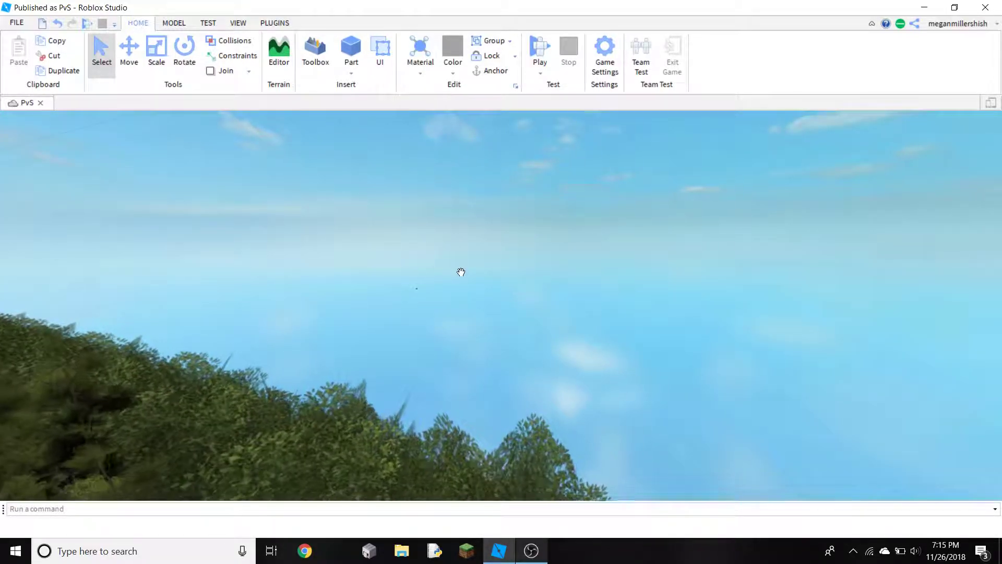
{"action": "right_click_drag", "start_coordinate": [461, 272], "coordinate": [509, 263]}
{"action": "right_click", "coordinate": [504, 269]}
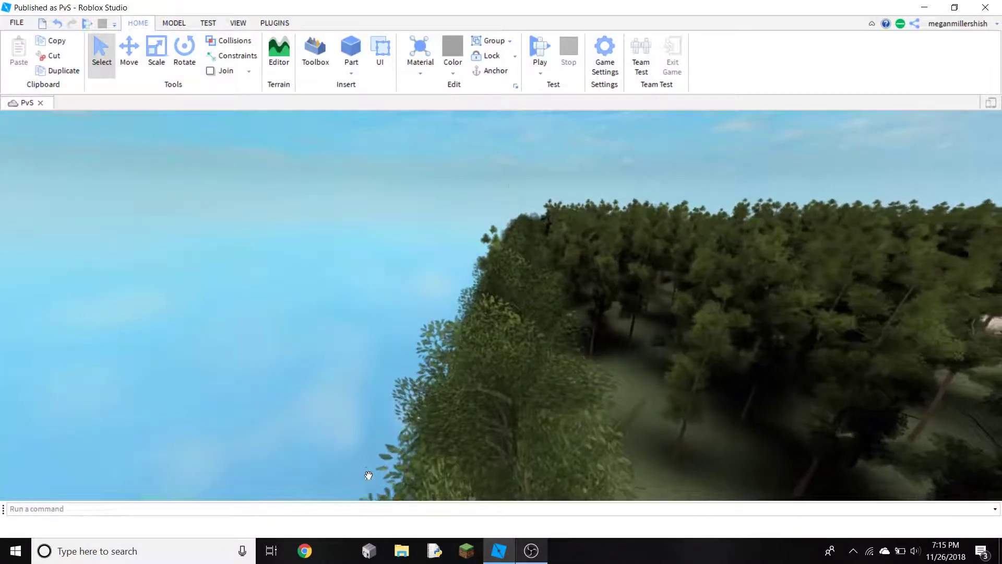
{"action": "left_click", "coordinate": [531, 550]}
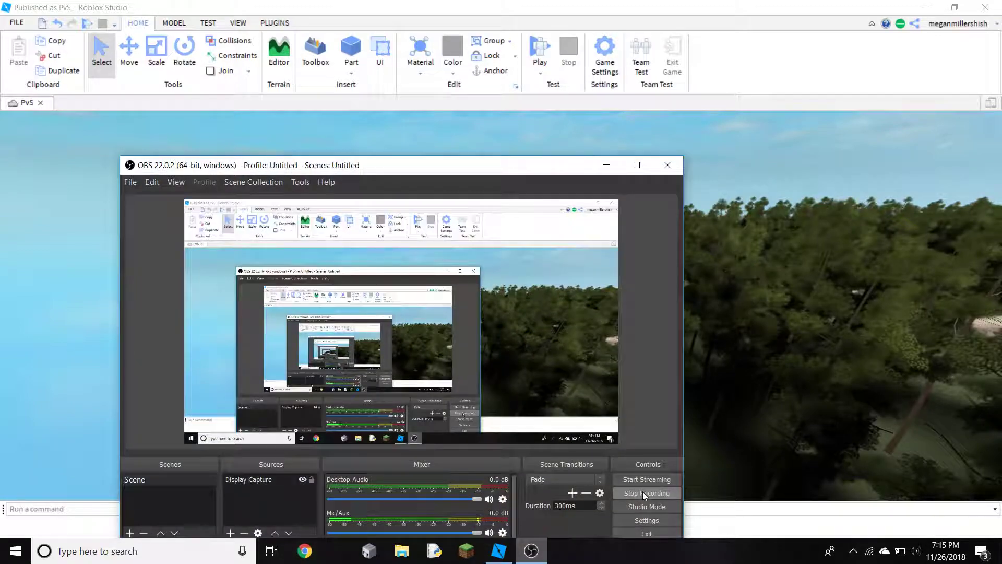